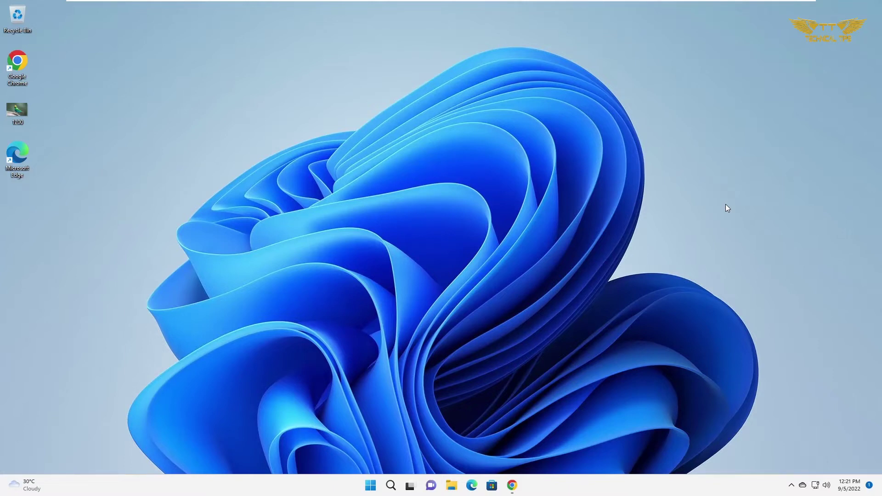
Step: Launch Chrome maximized and turn off running background apps after closing in System settings
double_click(19, 62)
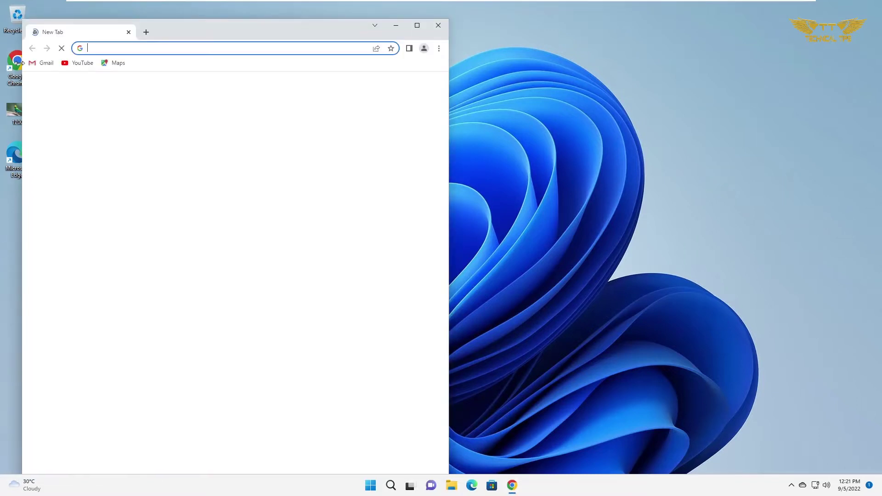
click(418, 25)
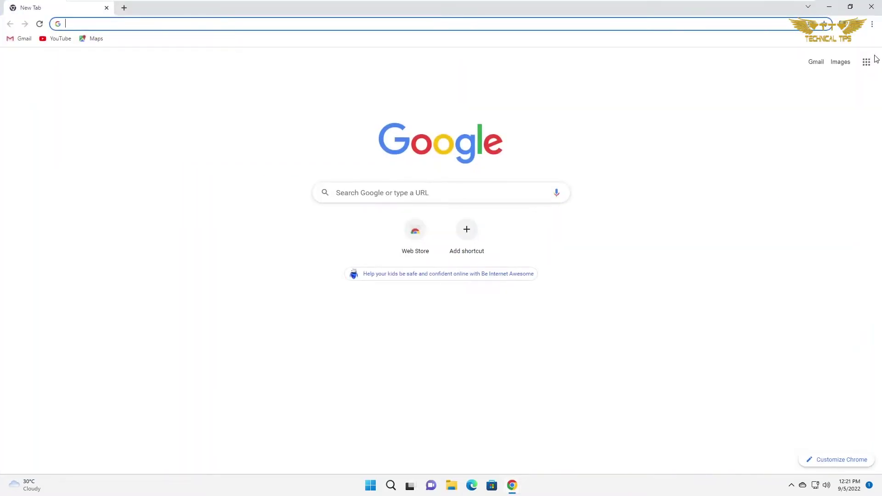
click(872, 25)
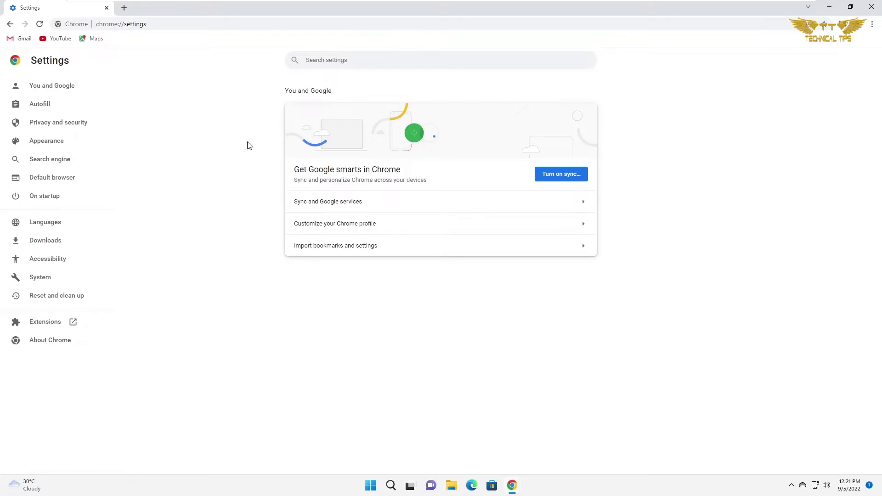
click(36, 280)
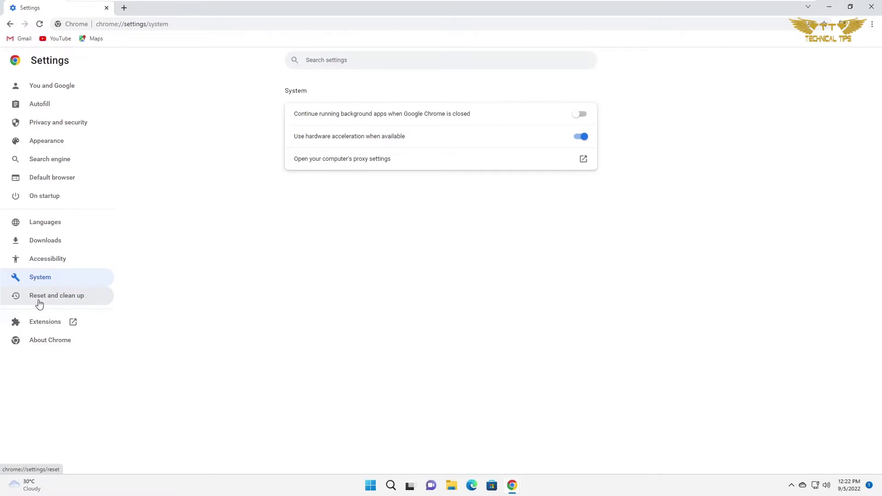
click(63, 301)
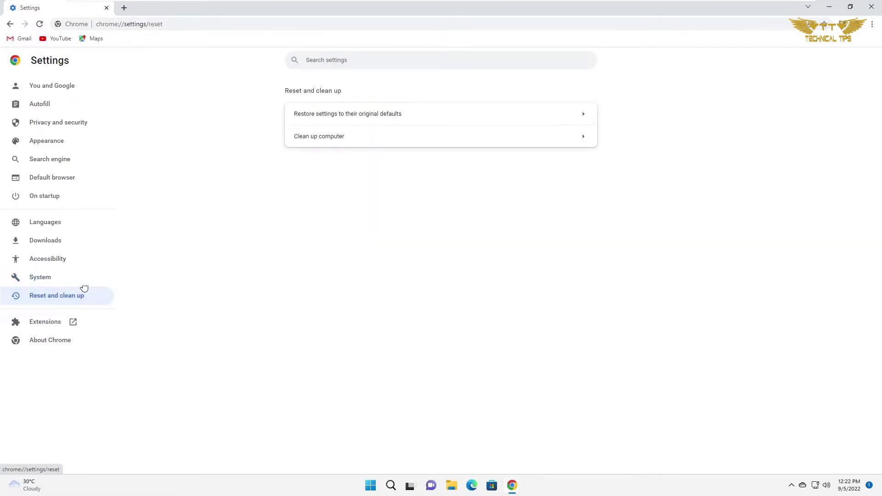
Step: Leave reporting cleanup details to Google unticked under Clean up computer, then close Chrome
click(583, 140)
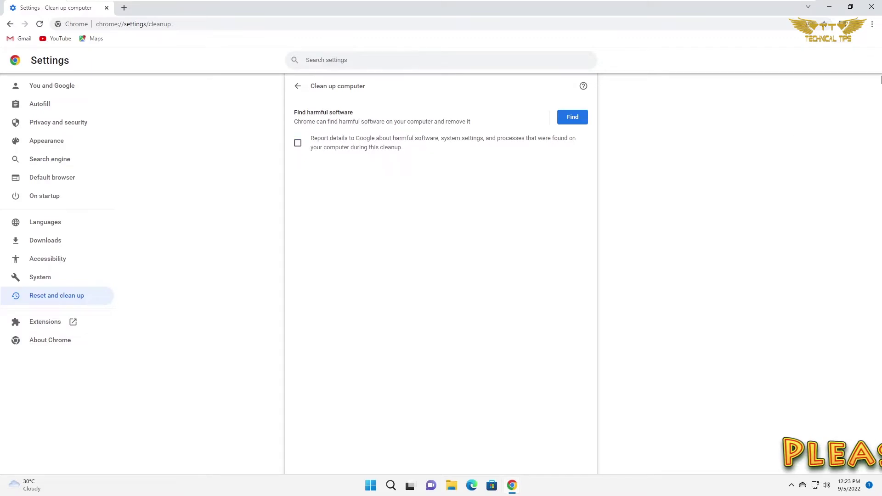
click(873, 8)
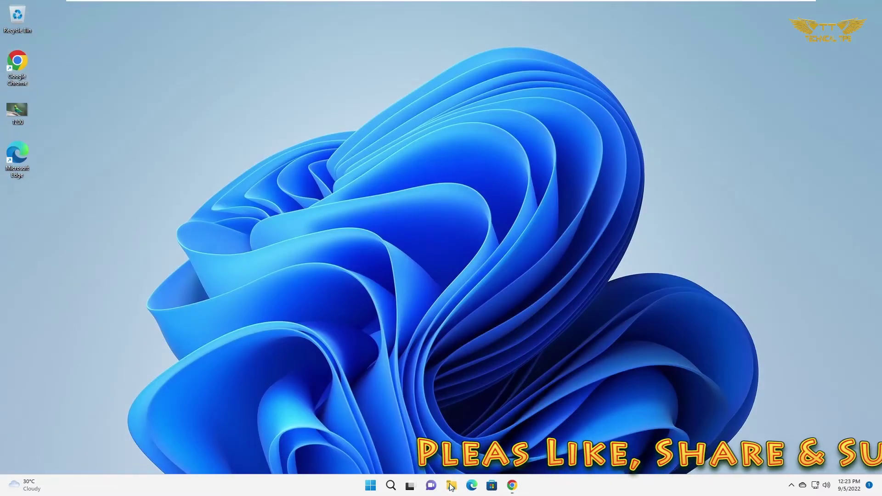
Step: Open File Explorer maximized and browse This PC > Local Disk (C:) > Users to the profile folder
click(451, 486)
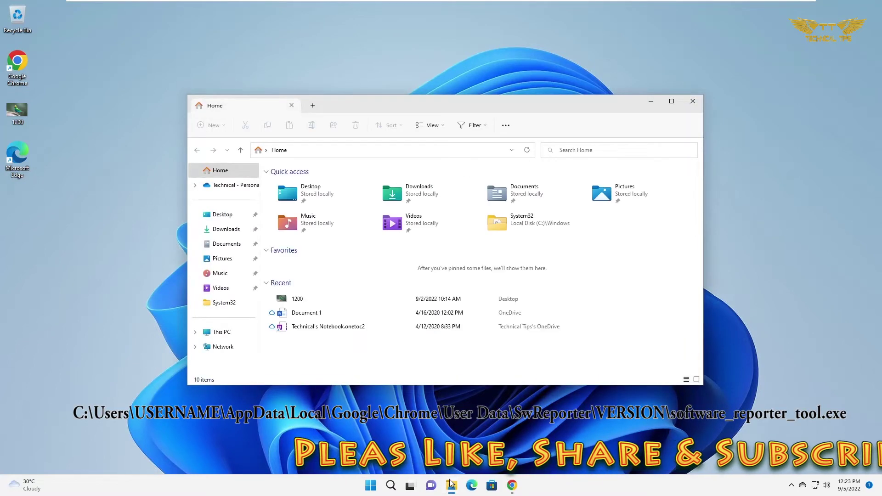
click(672, 102)
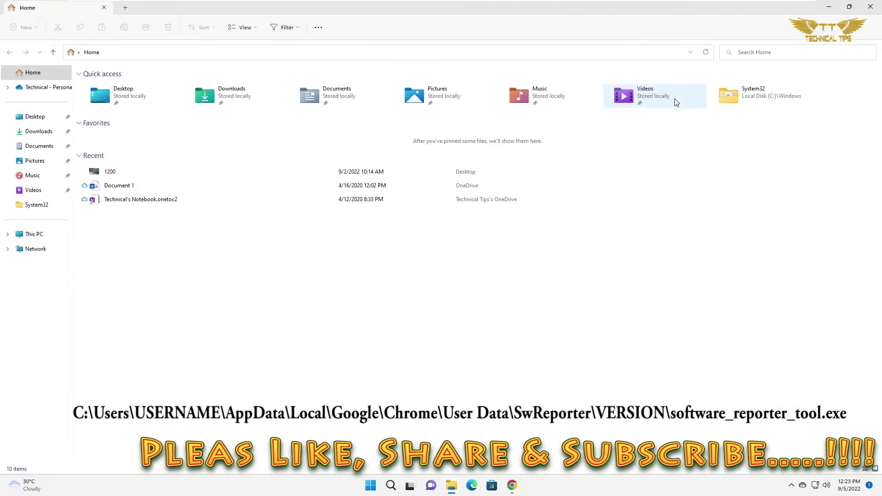
click(29, 237)
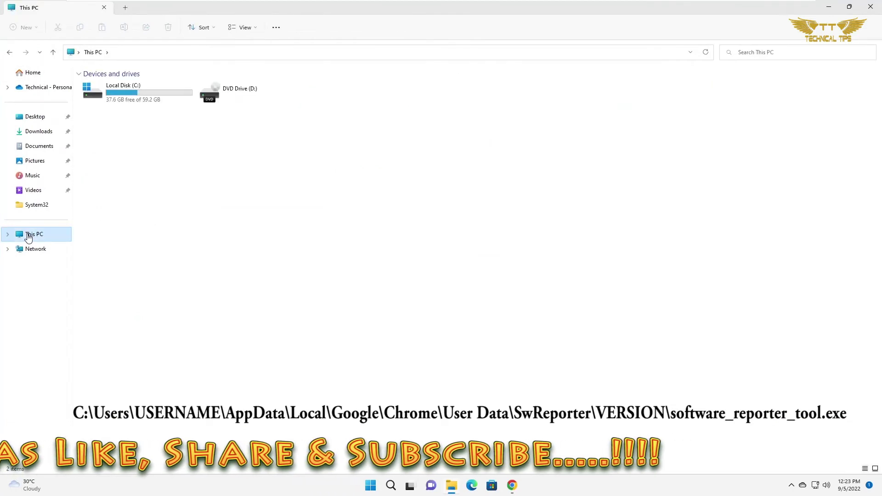
double_click(126, 87)
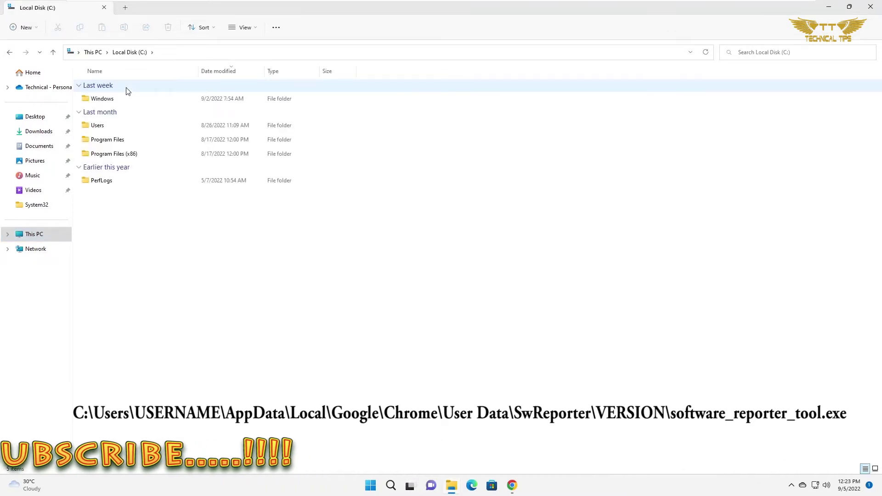
double_click(95, 131)
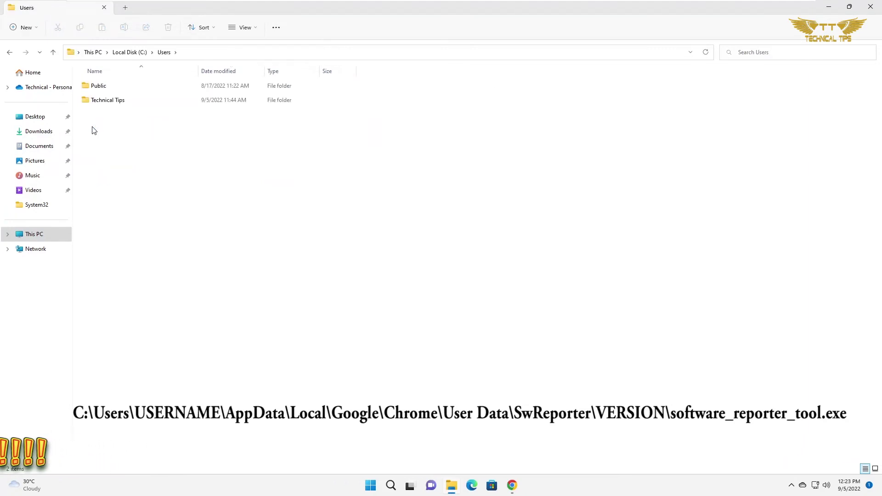
double_click(104, 101)
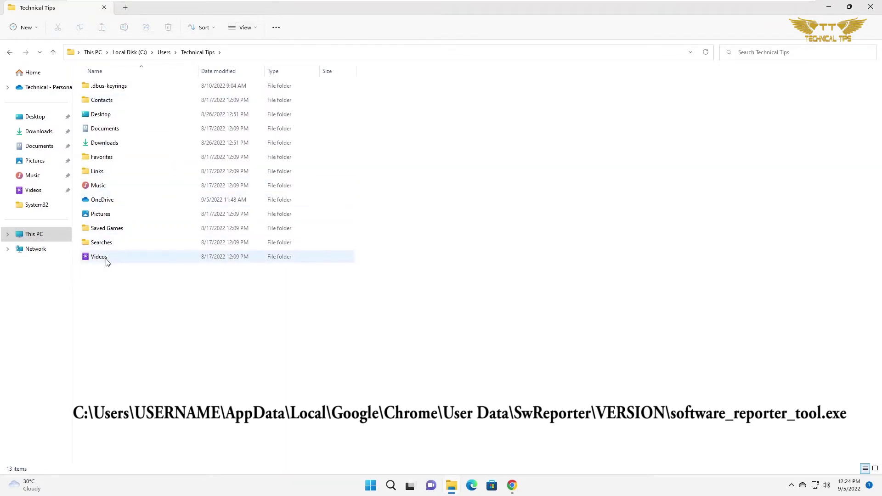
Step: Make hidden files and folders visible in File Explorer
click(247, 29)
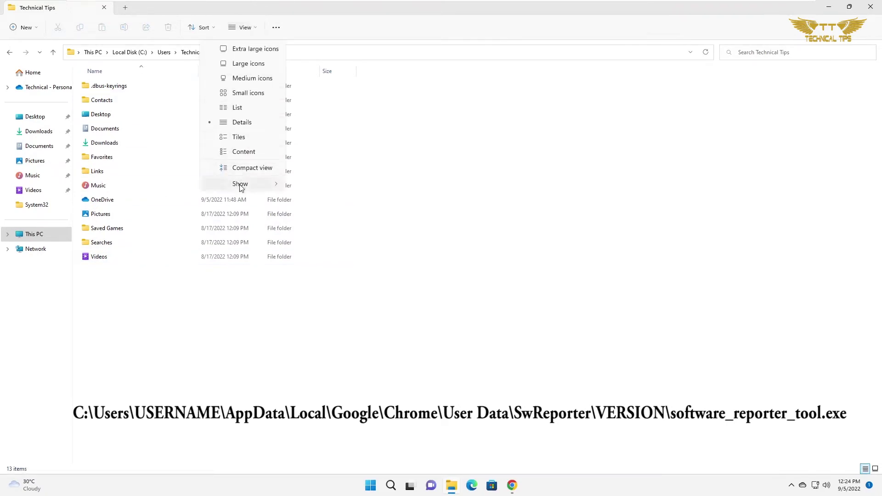
mouse_move(241, 187)
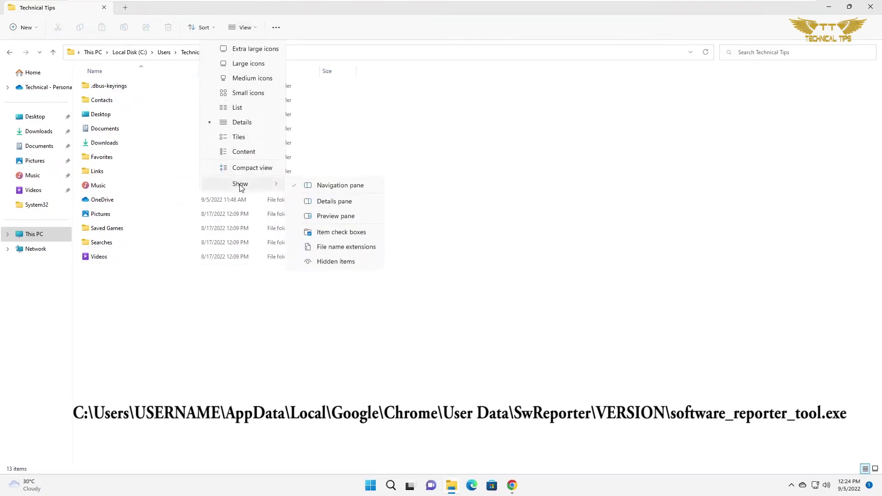
click(337, 263)
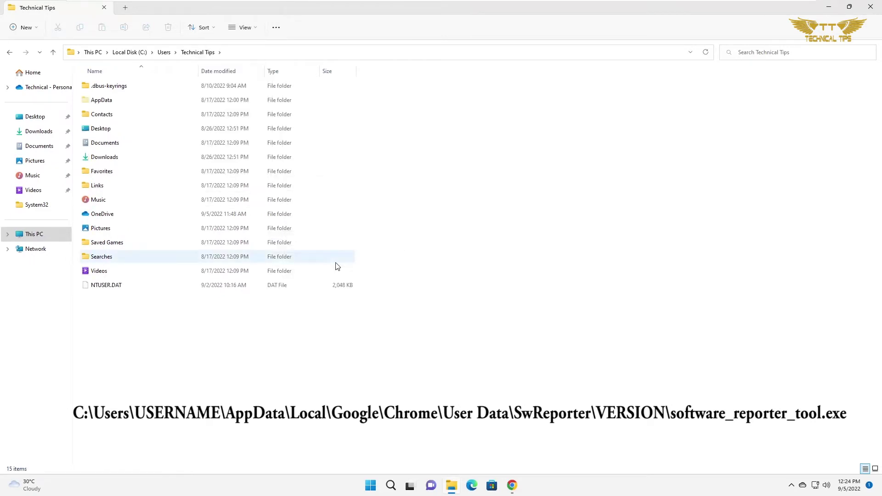
Step: Browse through AppData\Local\Google\Chrome into the User Data folder
double_click(101, 101)
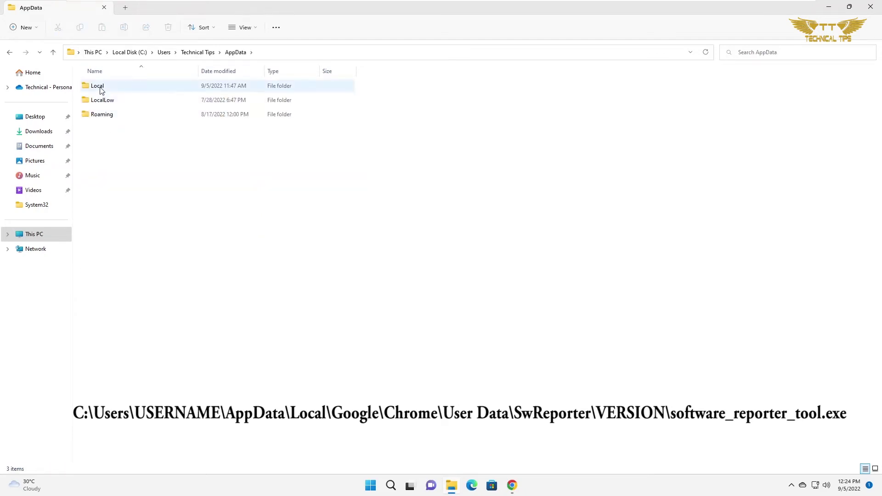
double_click(101, 86)
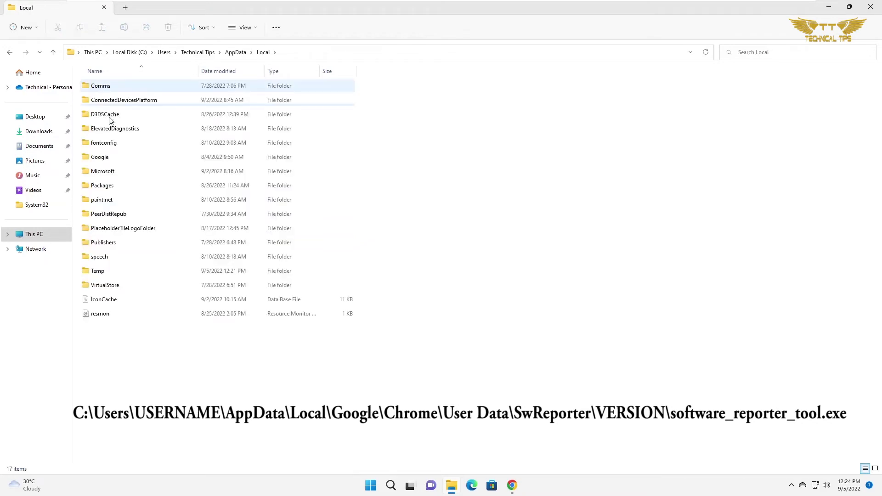
double_click(114, 158)
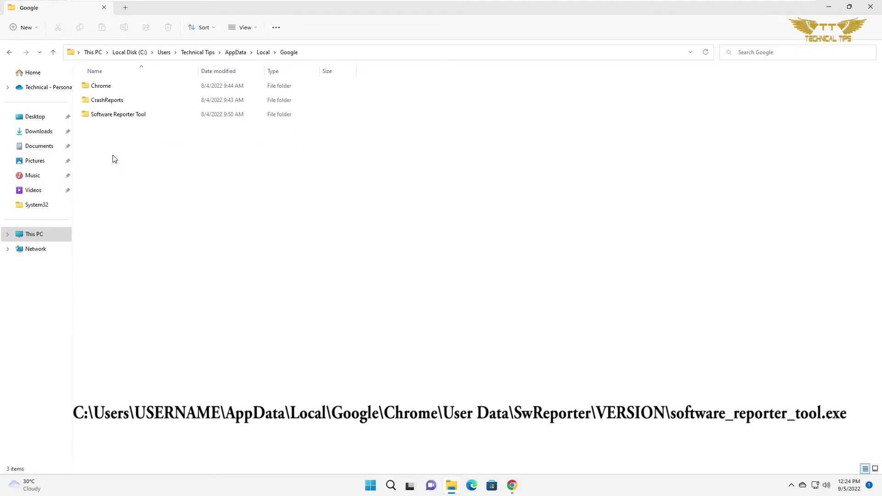
double_click(102, 88)
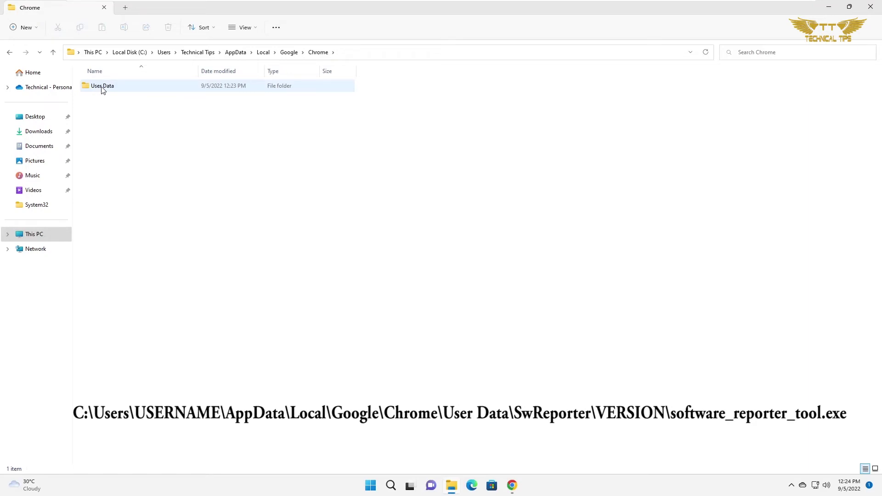
double_click(102, 88)
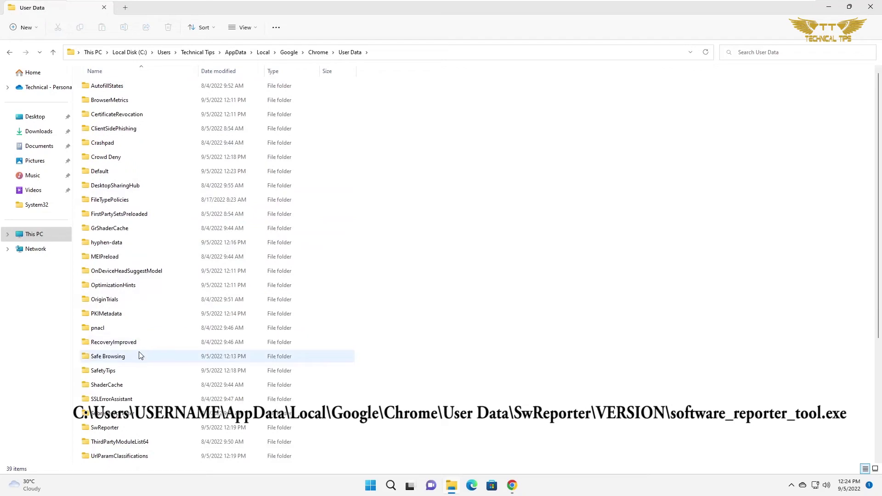
Step: Open SwReporter\104.288.200 and select the software_reporter_tool application
double_click(103, 428)
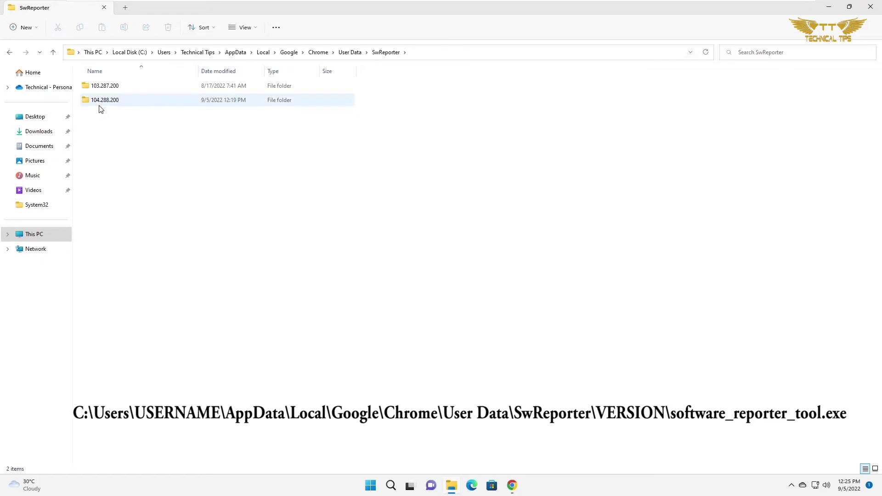
mouse_move(101, 109)
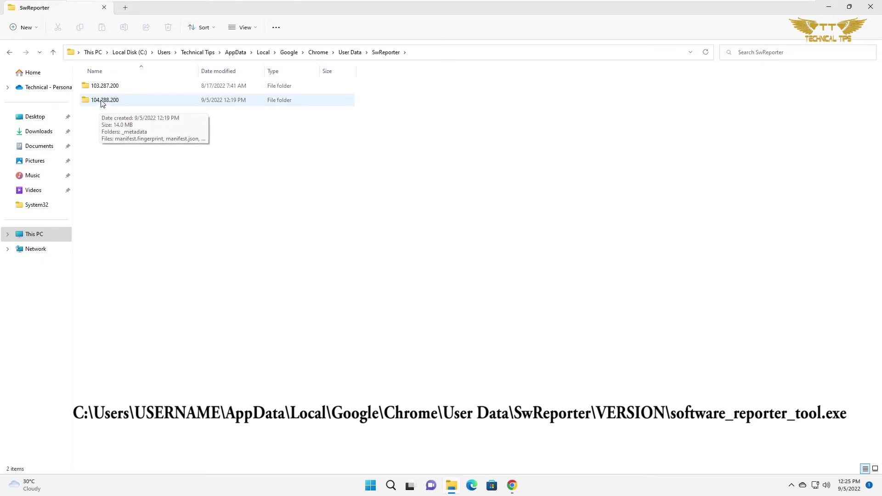
double_click(102, 101)
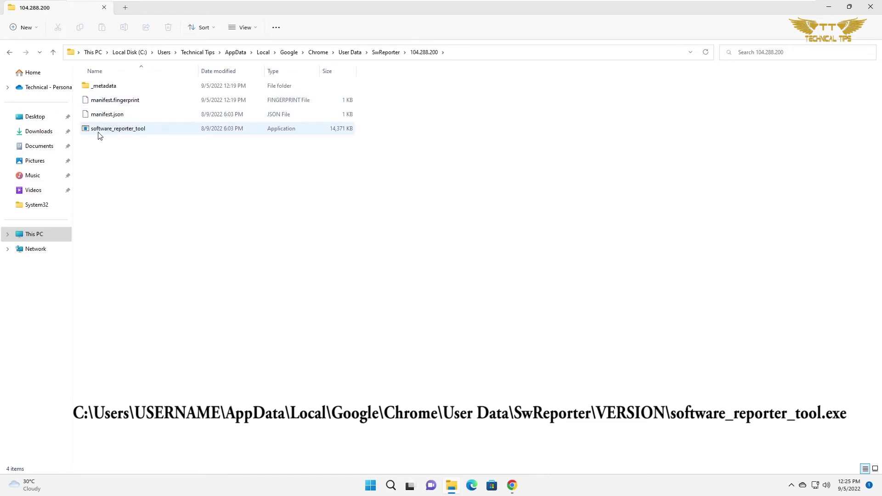
mouse_move(124, 137)
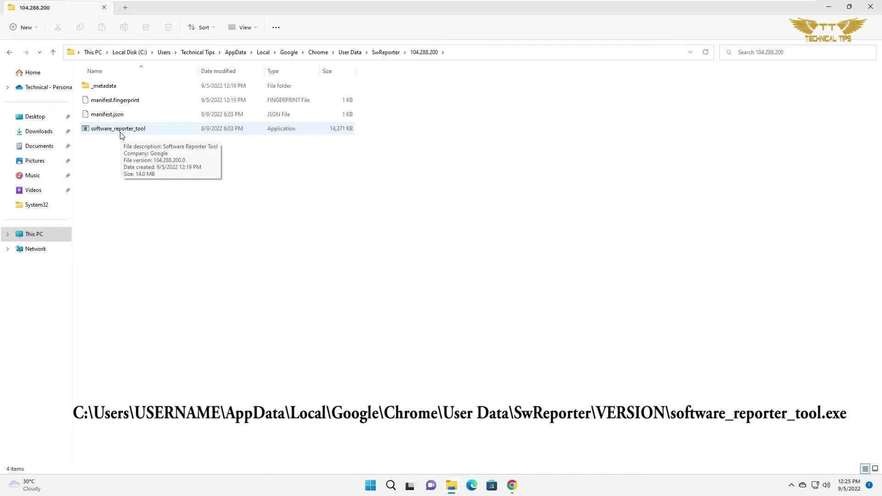
click(117, 133)
Step: Open software_reporter_tool's Properties, Security tab, and its Advanced Security Settings
right_click(117, 133)
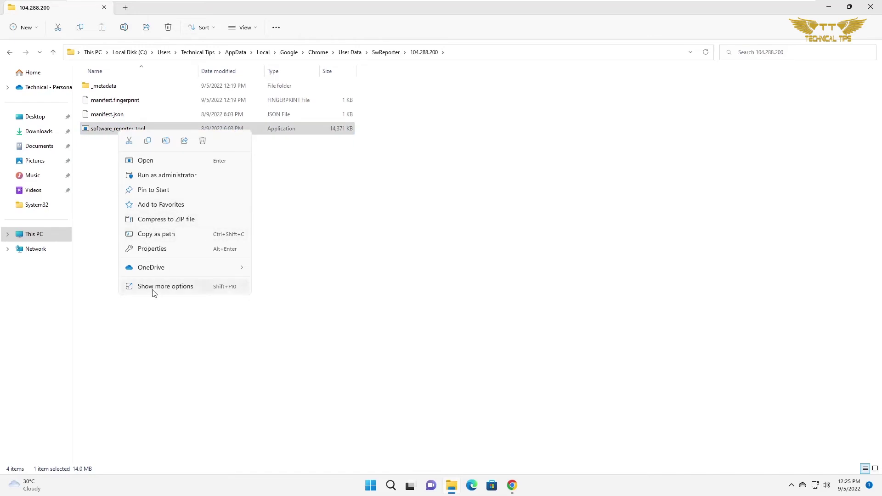
click(172, 290)
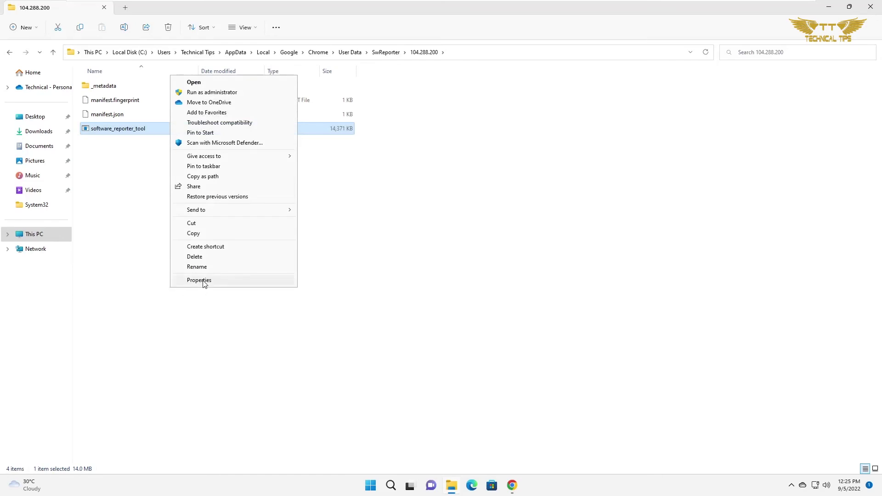
click(205, 281)
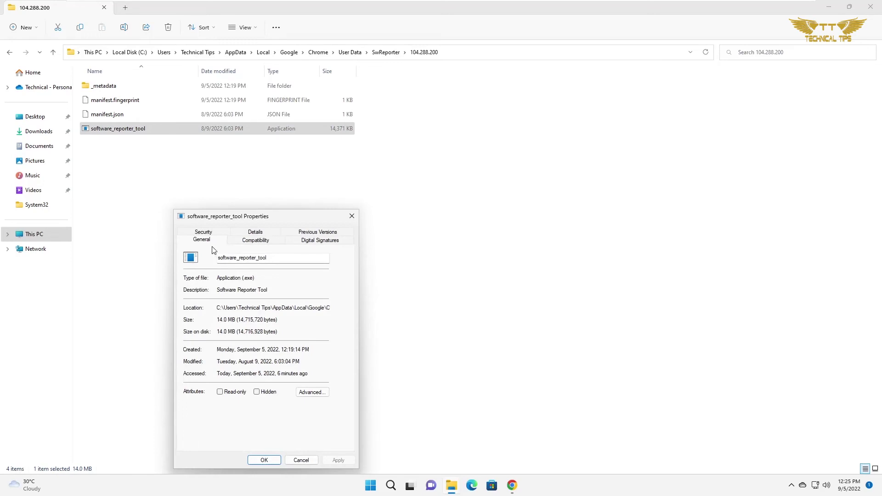
click(209, 233)
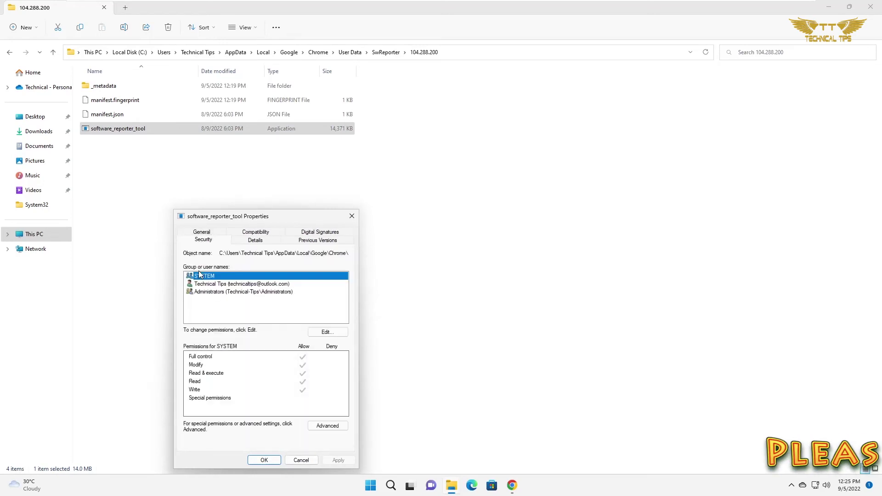
click(335, 431)
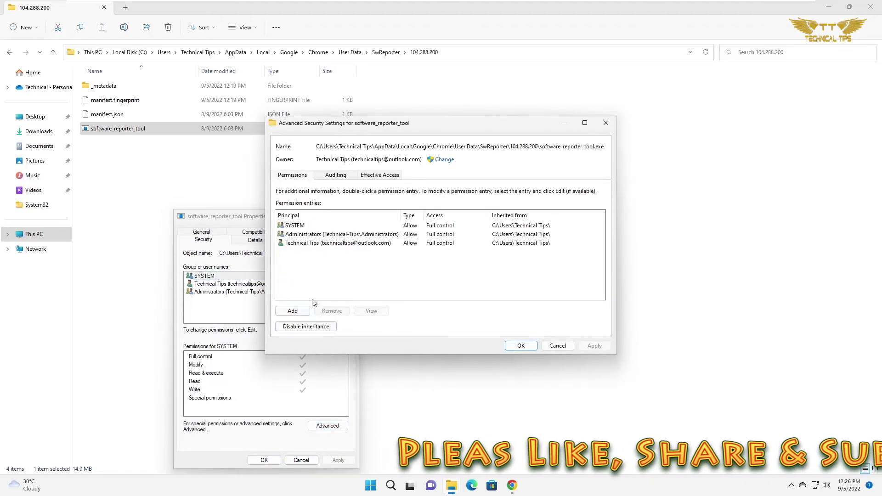
Step: Disable inheritance on software_reporter_tool removing all inherited permissions, apply, and close both dialogs
click(302, 331)
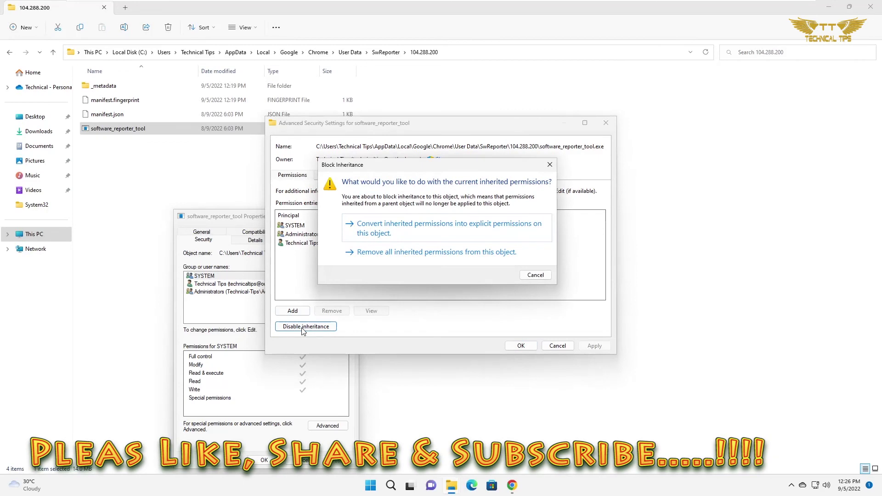
click(393, 253)
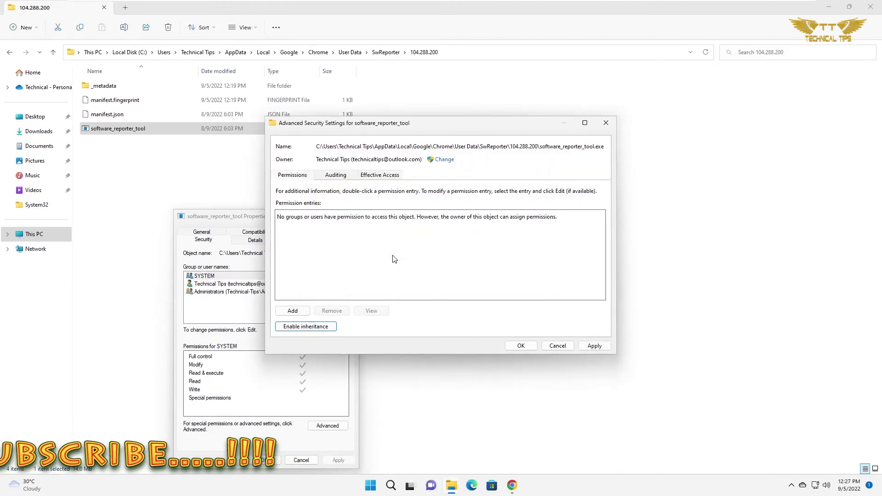
click(602, 348)
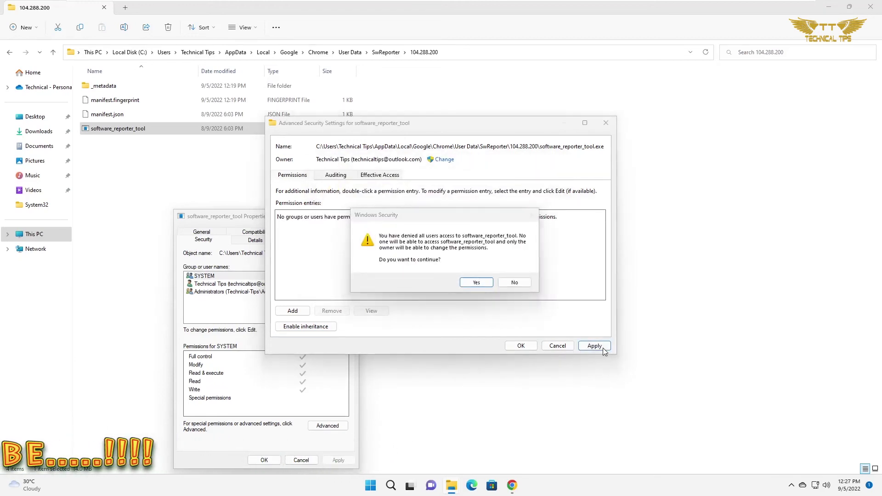
click(476, 283)
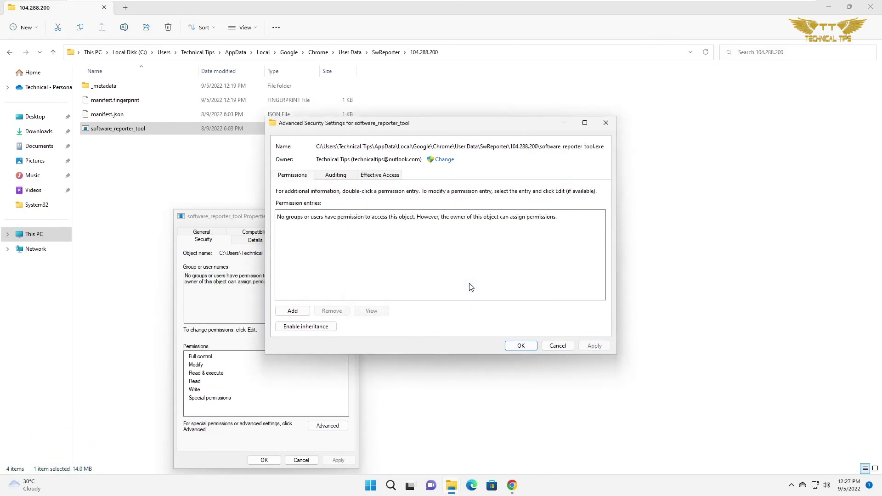
click(522, 346)
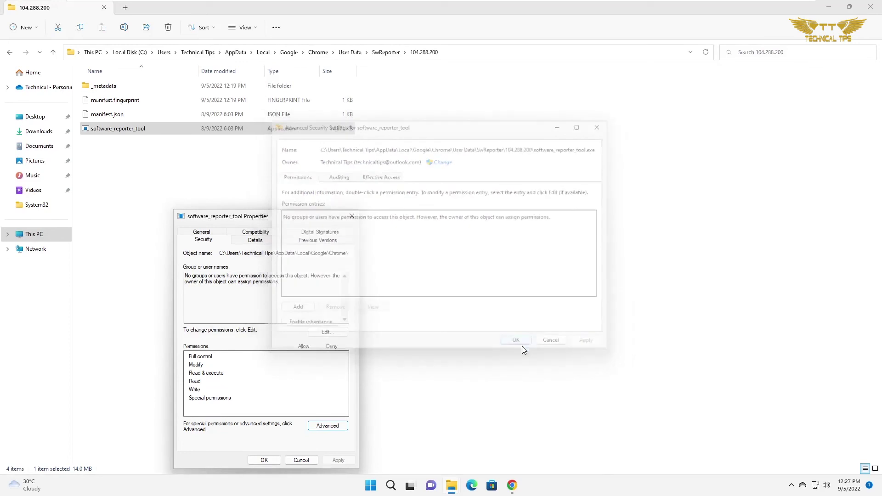
click(271, 462)
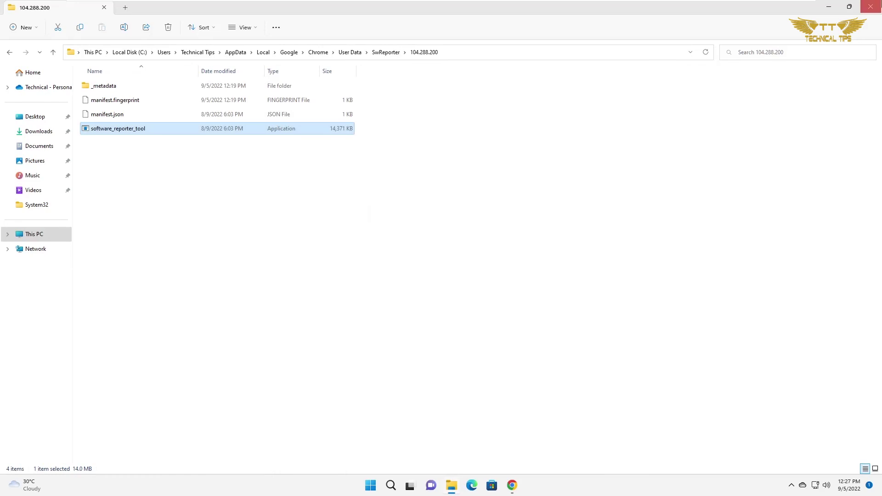
Step: Close the File Explorer window
click(871, 6)
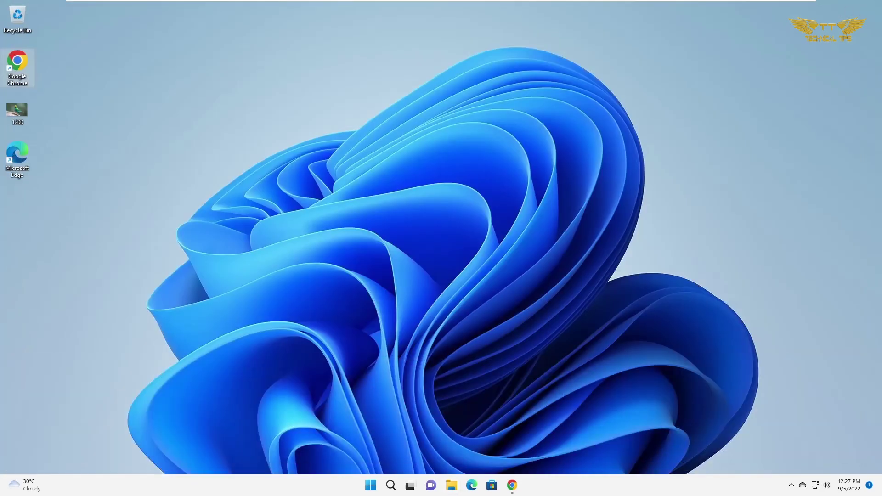